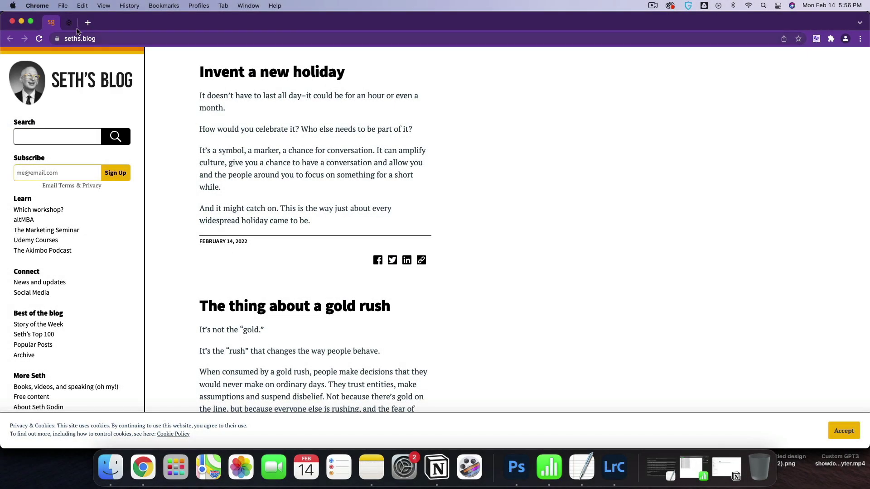
In a new Riku playground, write 'Blog like Seth Godin' with a 'Subject:' line below it.
click(70, 23)
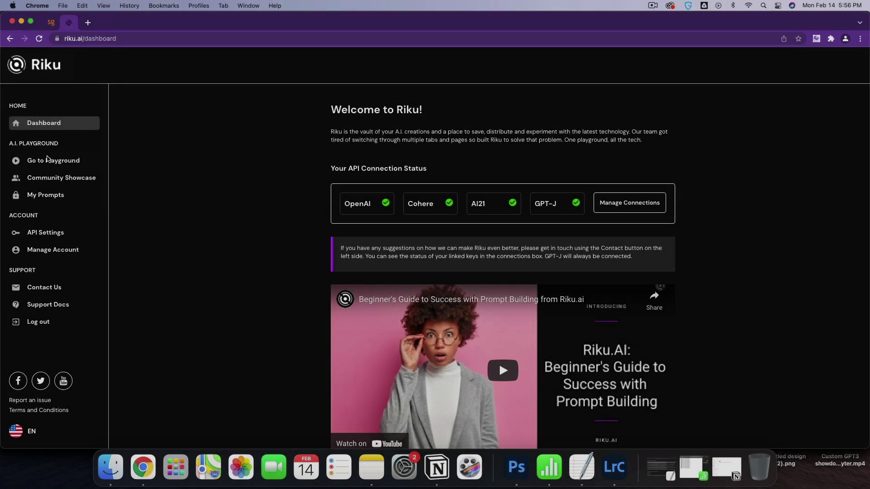
click(46, 163)
text(Blog)
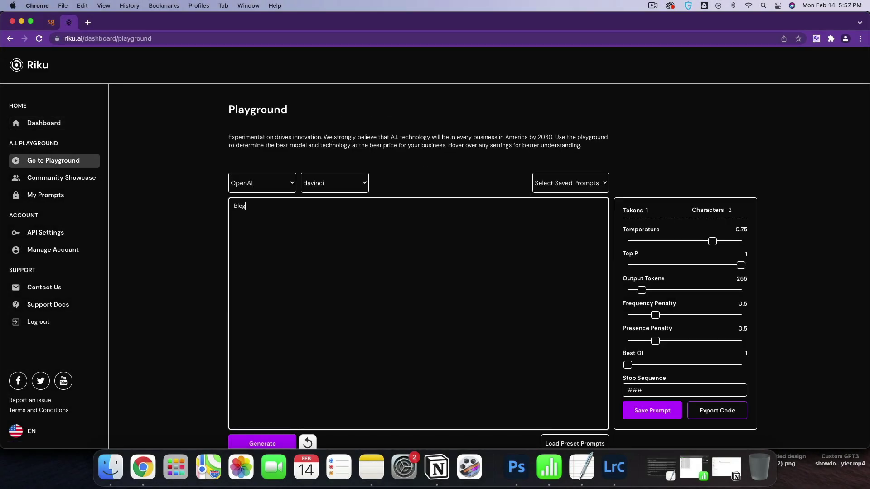
text( like seth)
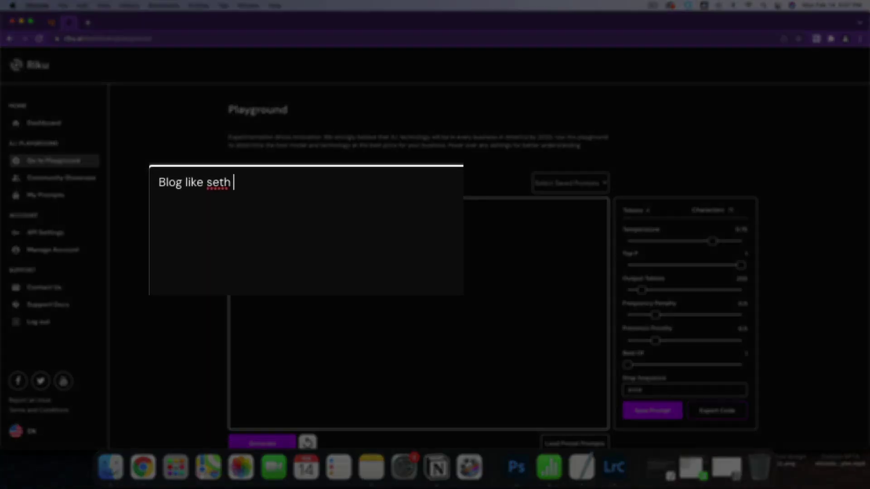
key(BackSpace)
key(BackSpace)
key(BackSpace)
key(BackSpace)
text(Seth Godin)
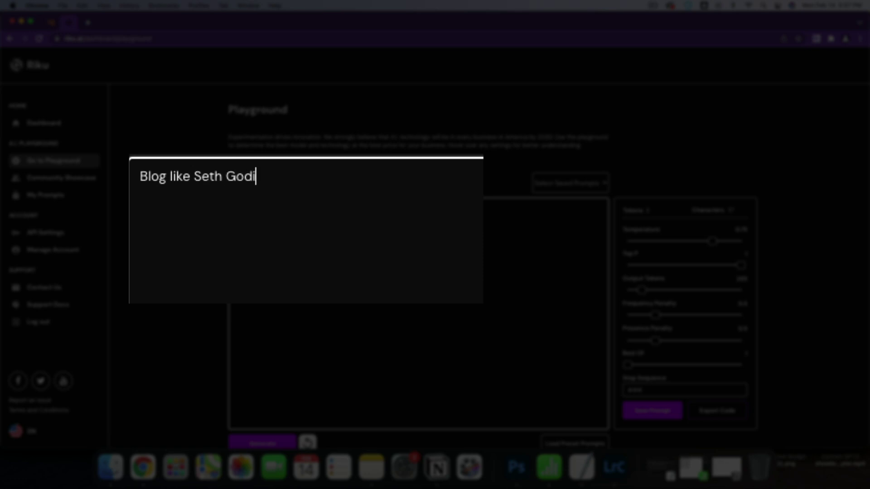
key(Return)
text(Subkecject:)
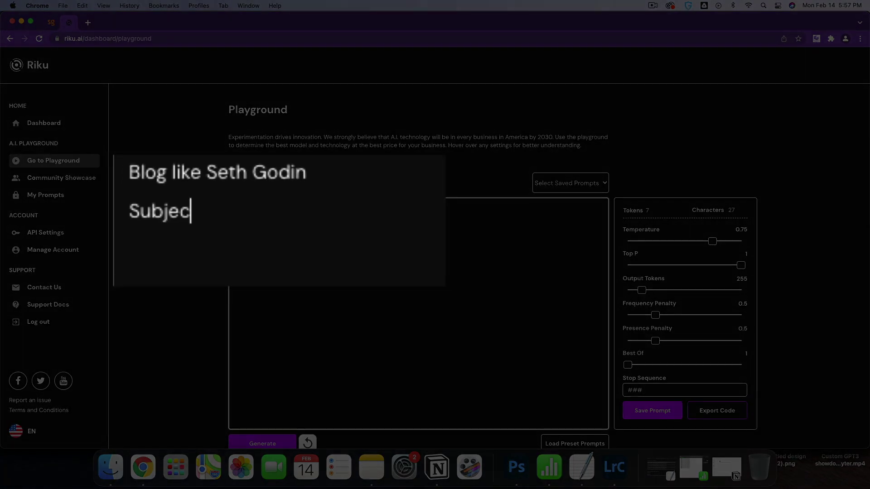
key(Return)
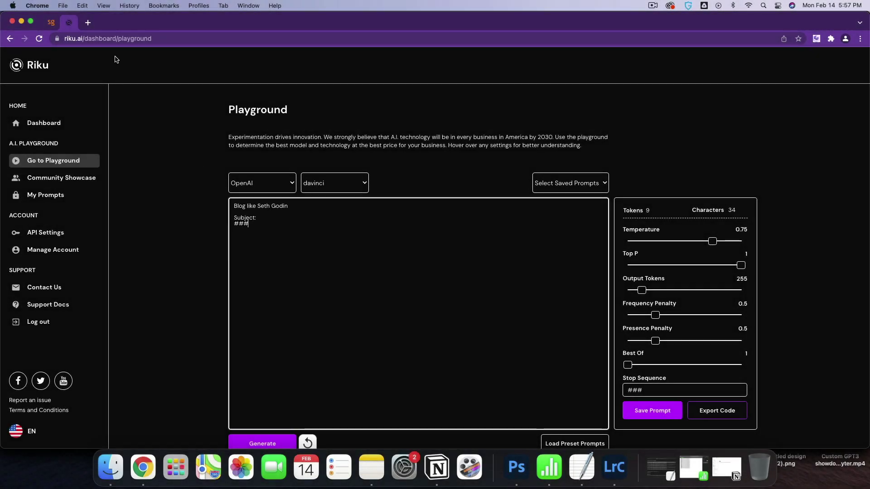
On seths.blog, select the 'Invent a new holiday' heading and first paragraph.
click(54, 27)
scroll(239, 130, down, 1)
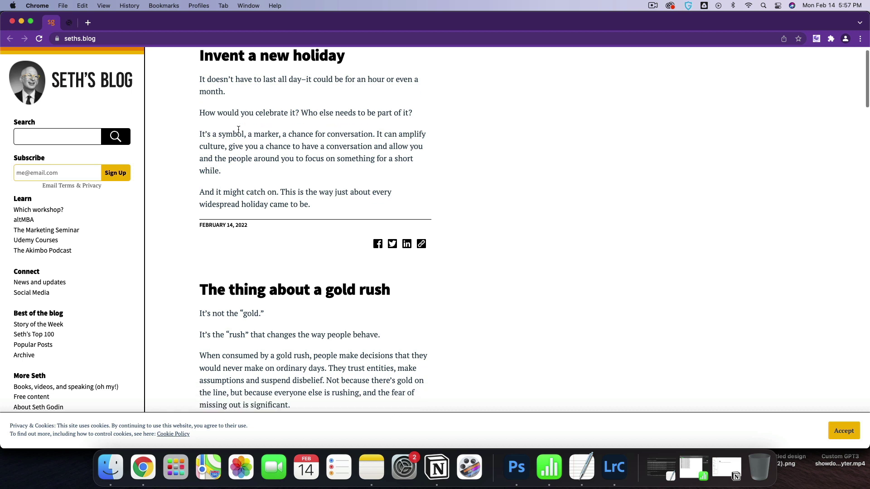
scroll(226, 114, up, 1)
drag(199, 72, 363, 77)
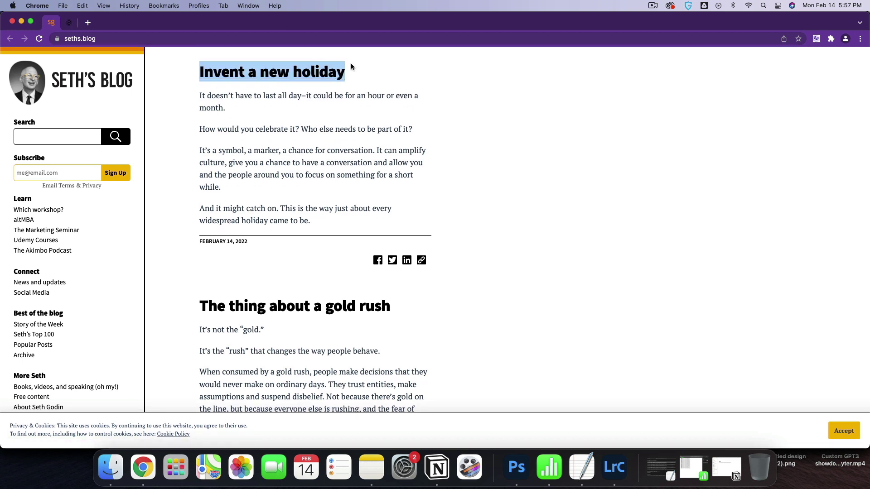
drag(198, 97, 348, 157)
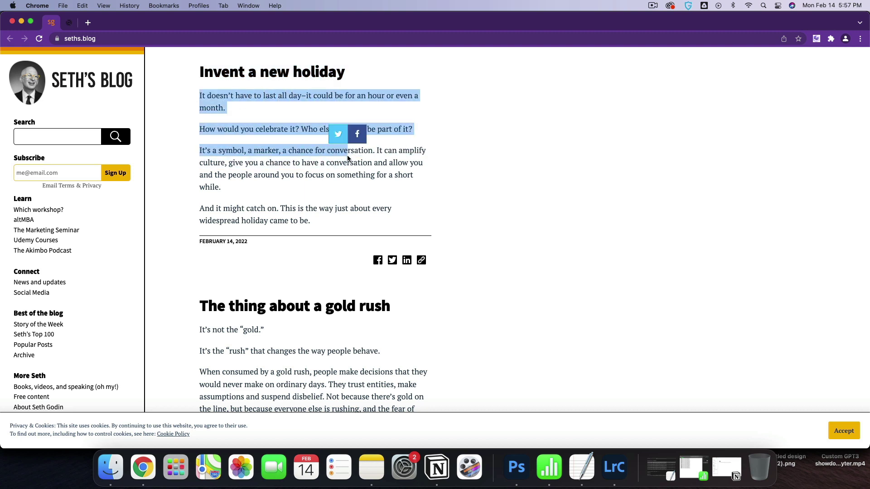
click(226, 91)
Scroll through the recent posts down to 'We were wrong'.
scroll(226, 93, down, 4)
scroll(226, 93, up, 4)
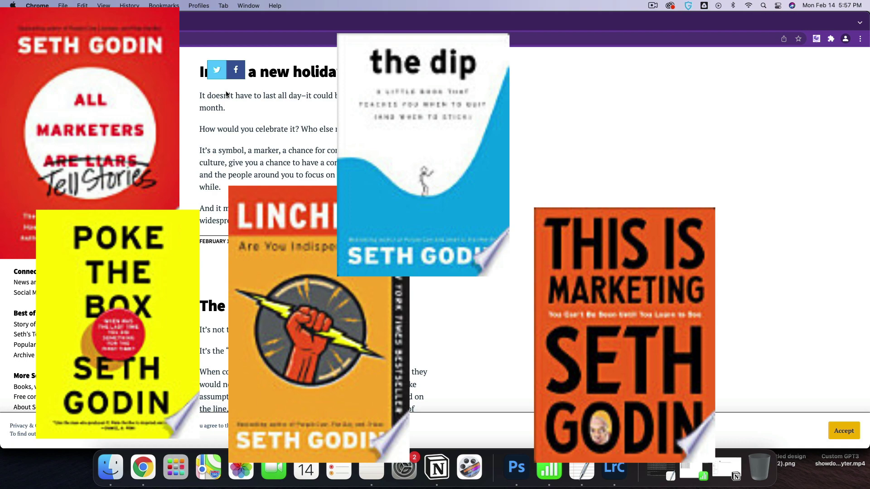
scroll(226, 92, up, 1)
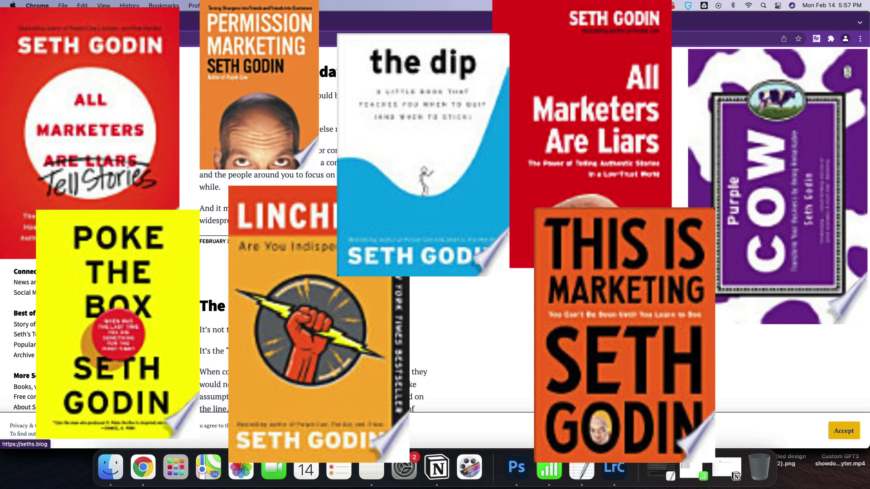
scroll(97, 89, down, 2)
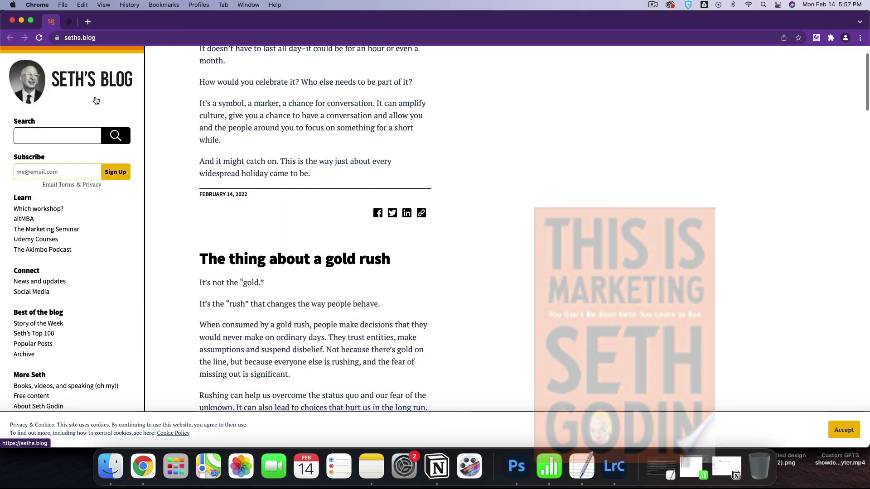
scroll(144, 94, up, 1)
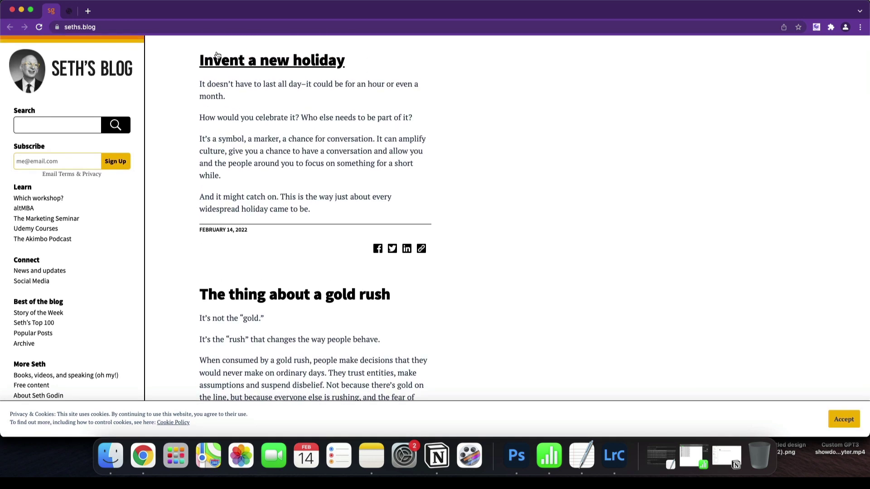
scroll(250, 153, down, 5)
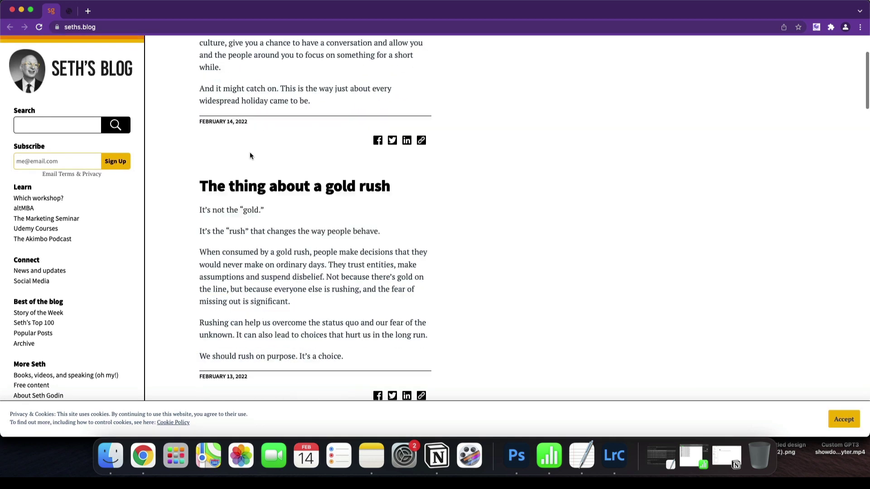
scroll(257, 208, down, 3)
scroll(257, 212, down, 12)
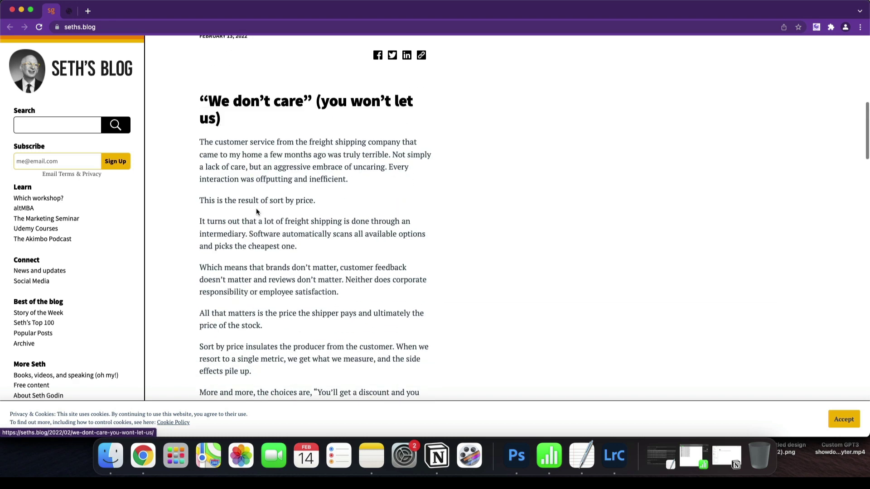
scroll(256, 208, down, 6)
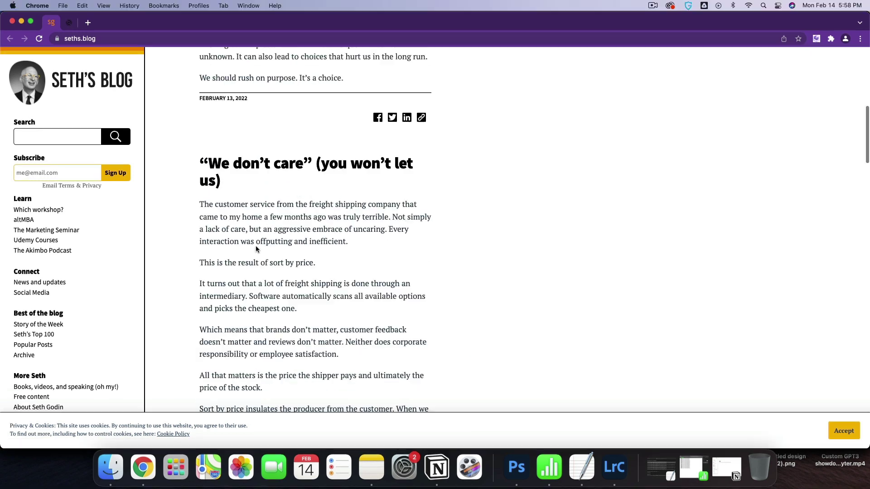
scroll(256, 238, up, 1)
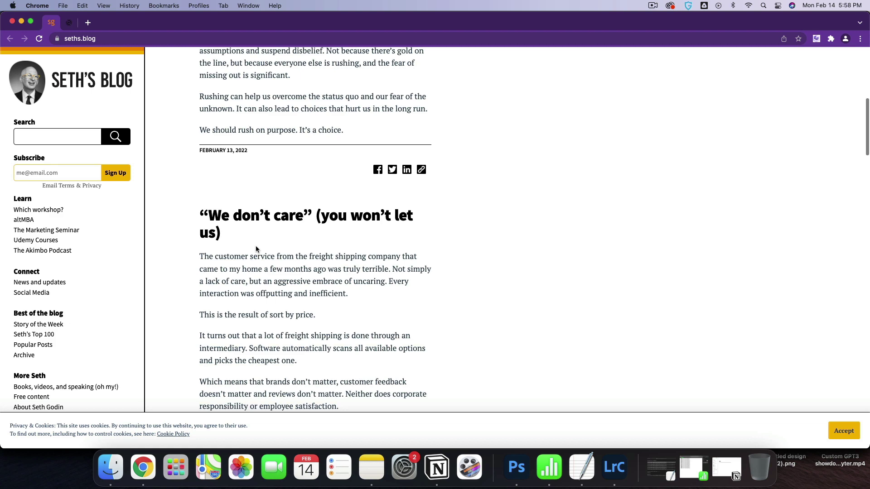
scroll(256, 247, up, 8)
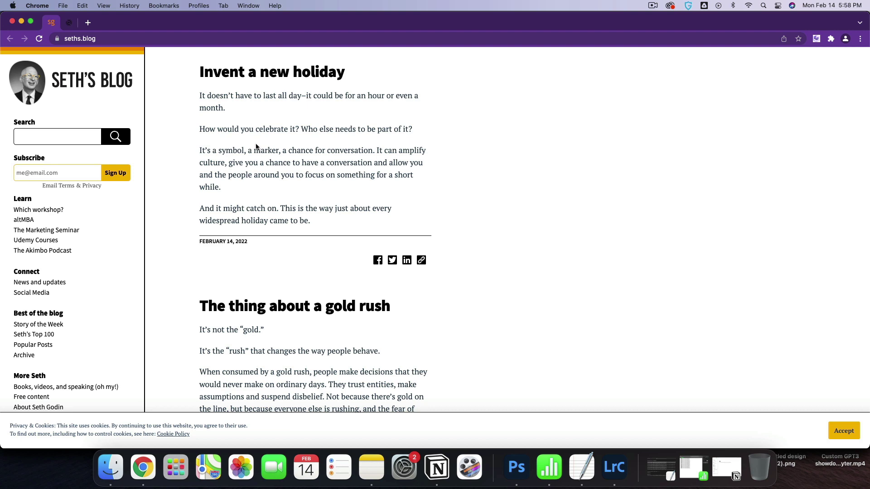
scroll(256, 146, down, 8)
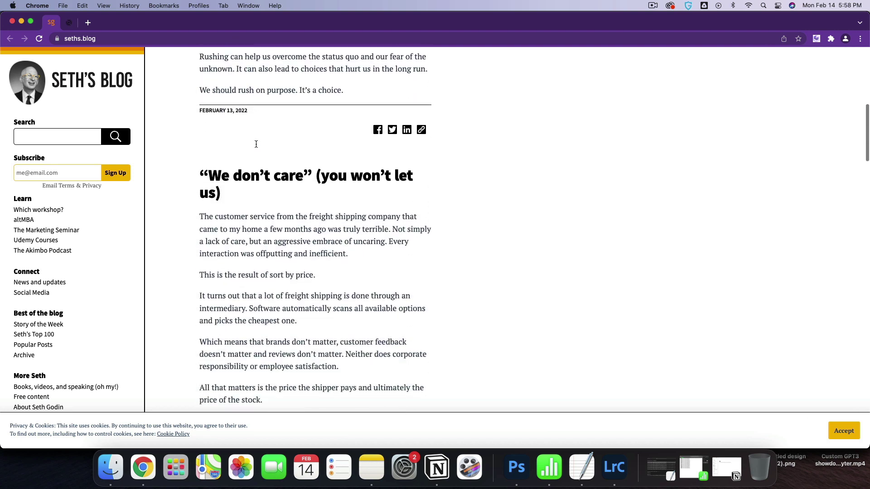
scroll(256, 145, down, 5)
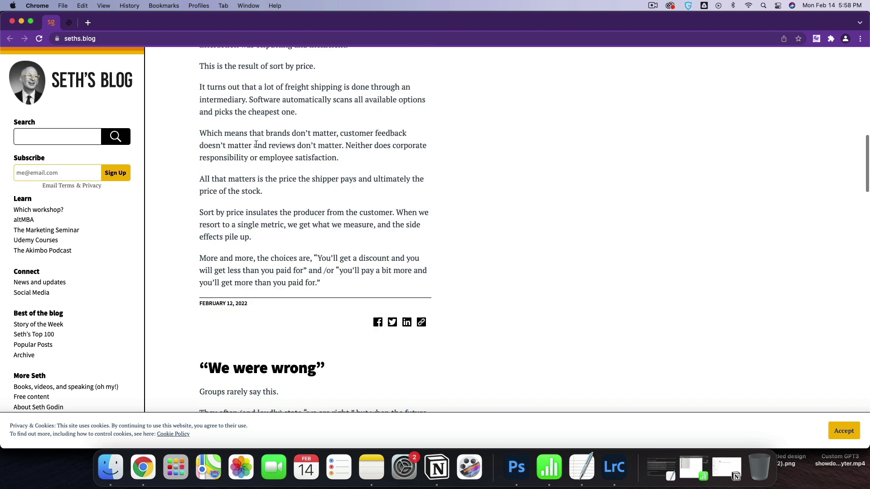
scroll(256, 144, down, 2)
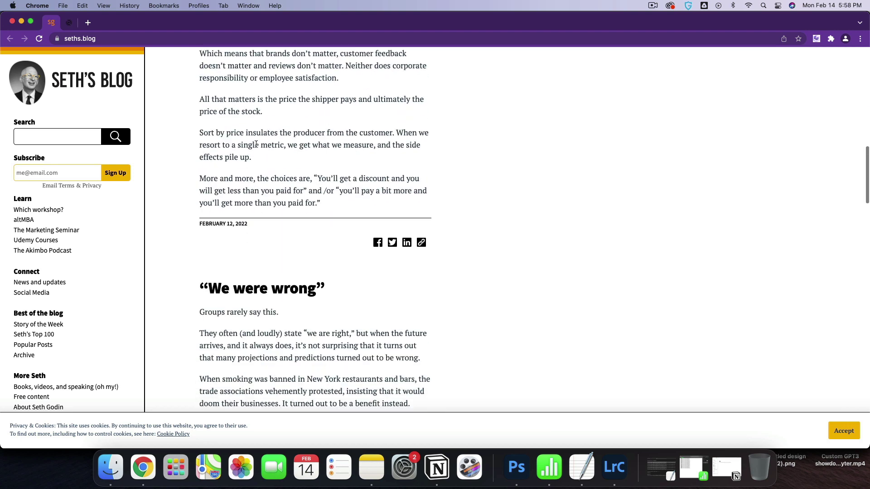
Scroll the blog's post list until the short February 5, 2022 post 'In or out' is visible.
click(64, 26)
scroll(322, 229, down, 1)
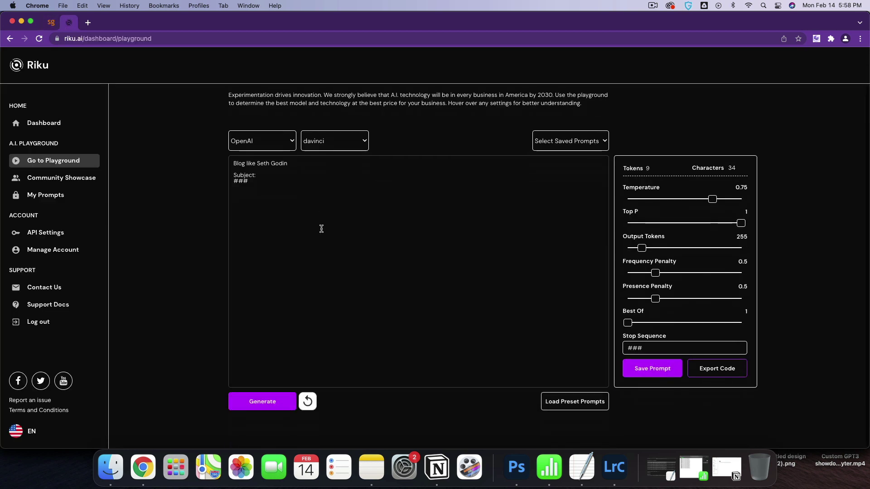
click(51, 23)
scroll(364, 271, up, 5)
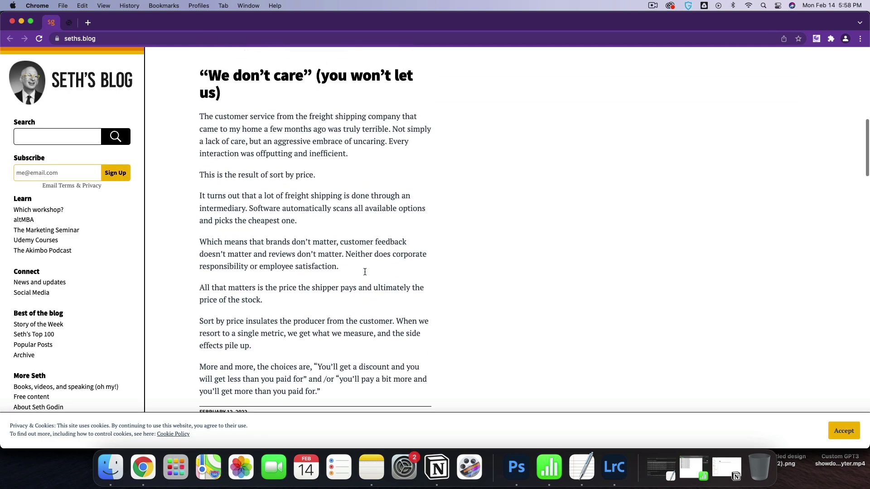
scroll(244, 142, down, 20)
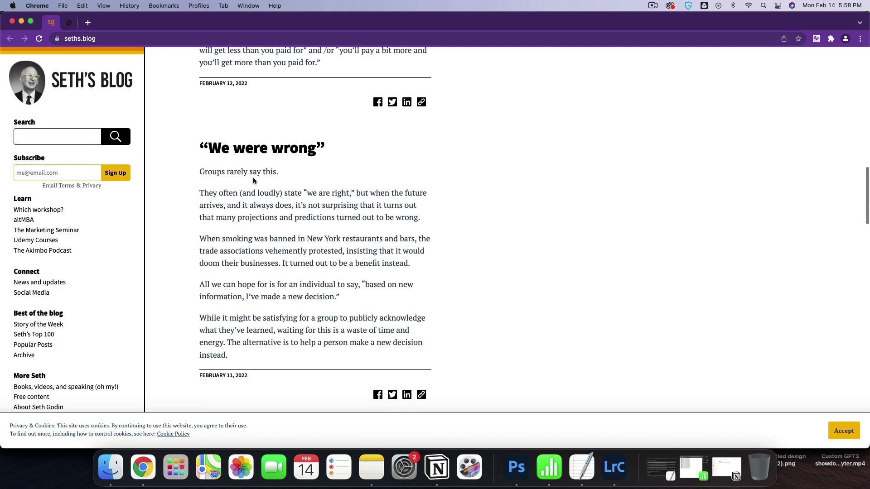
scroll(240, 154, down, 15)
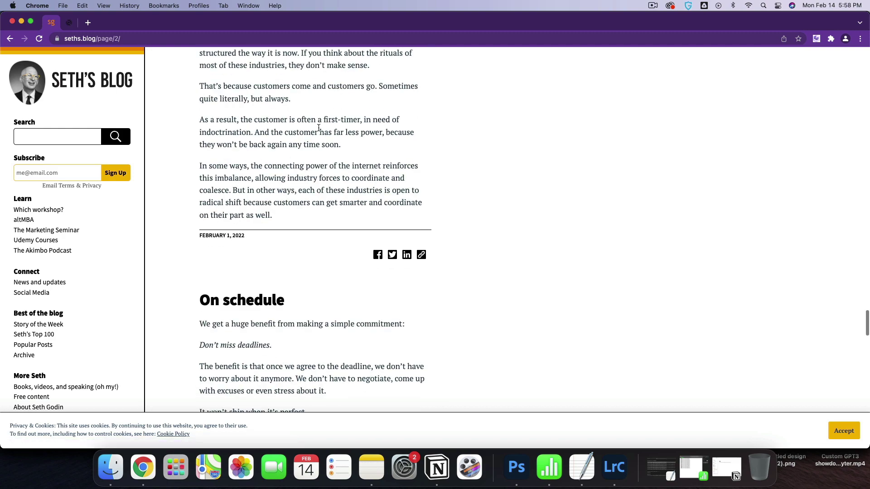
scroll(327, 193, down, 3)
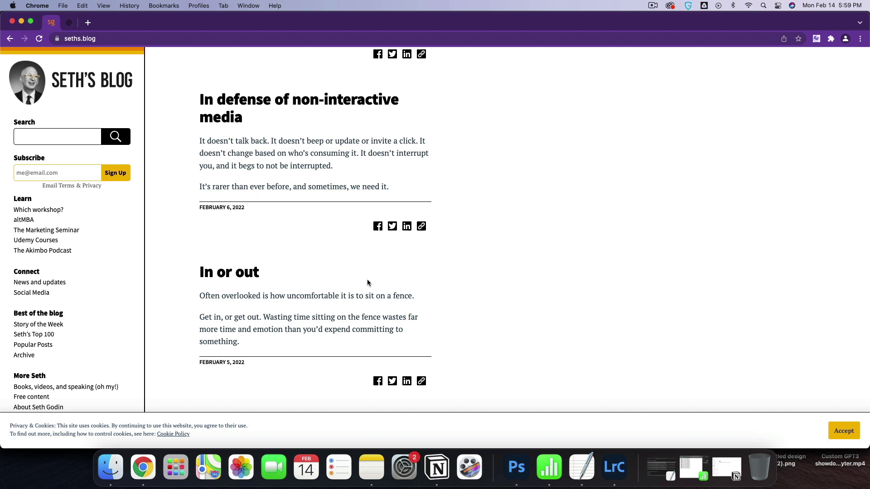
scroll(367, 283, down, 2)
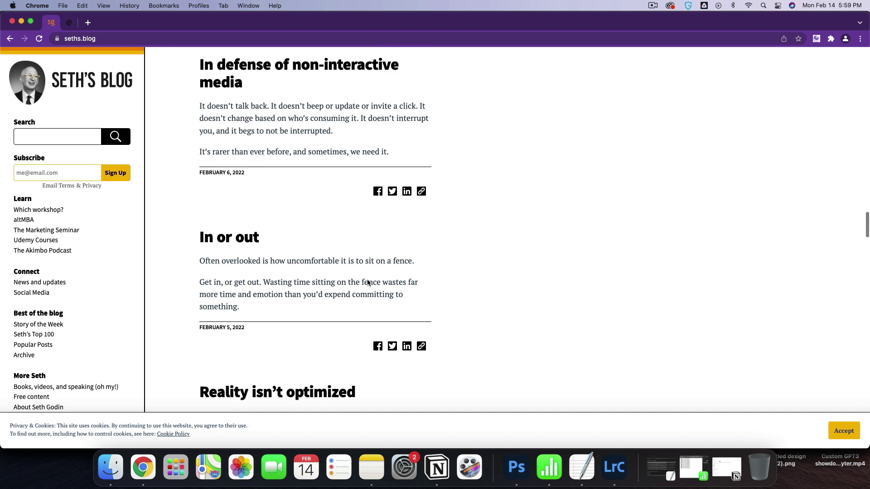
scroll(367, 280, up, 1)
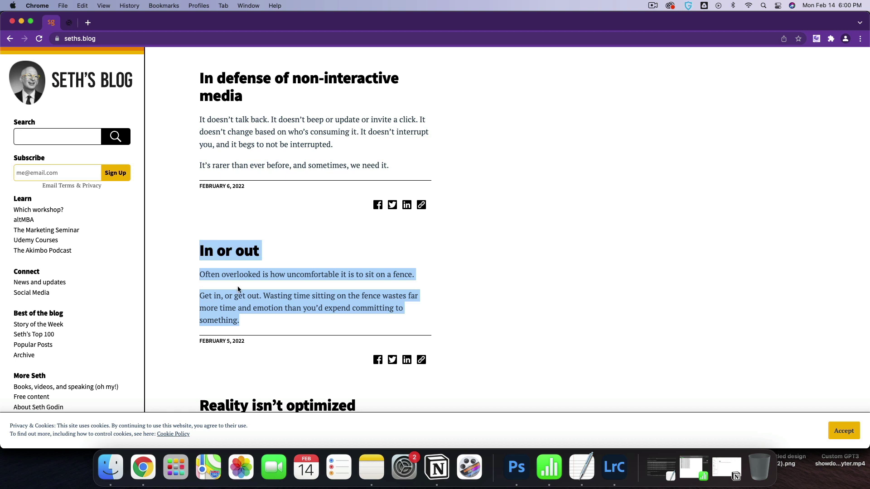
Paste the title 'In or out' after 'Subject:' in the prompt.
drag(278, 247, 278, 236)
key(super+c)
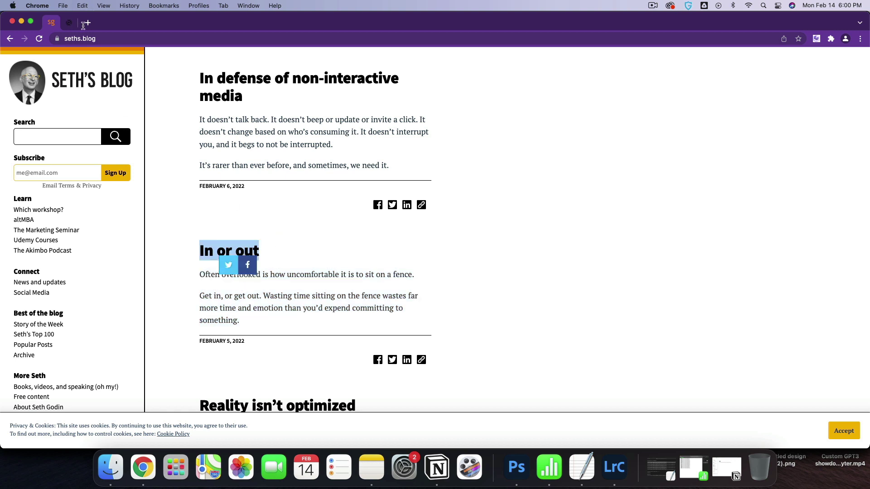
click(65, 22)
click(260, 175)
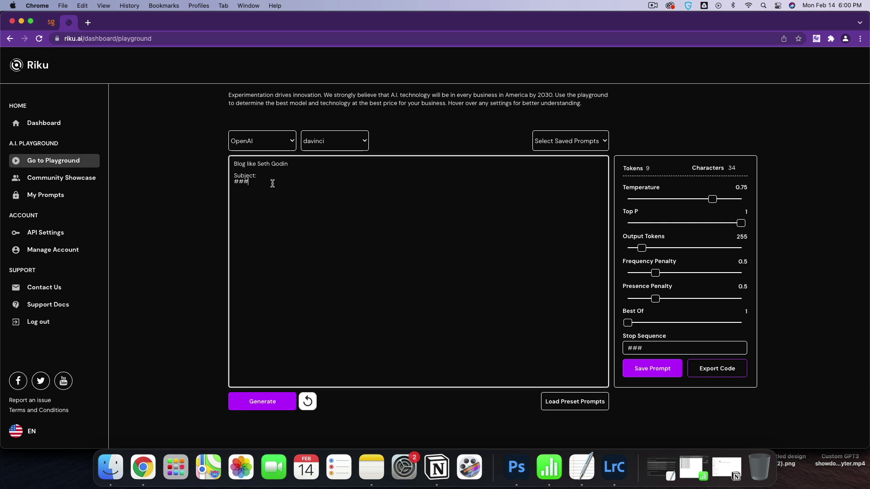
key(super+v)
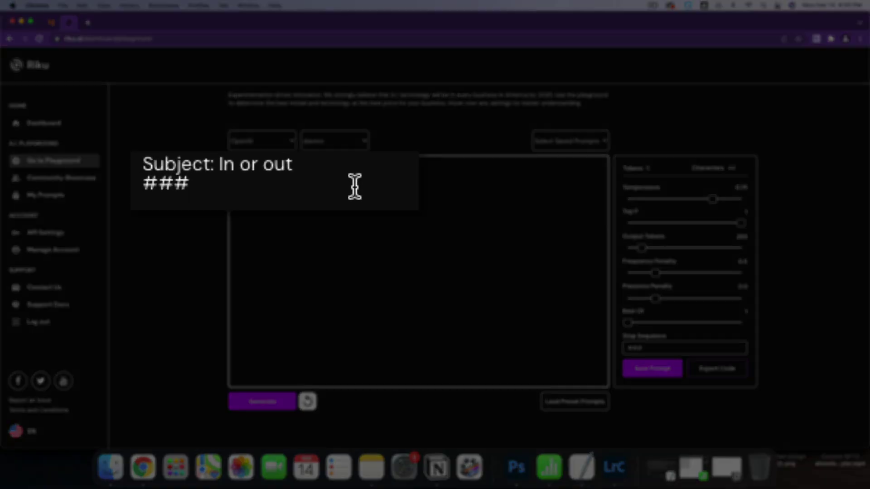
Paste both 'In or out' paragraphs below the separator, add ### and copy the empty Subject block.
click(54, 23)
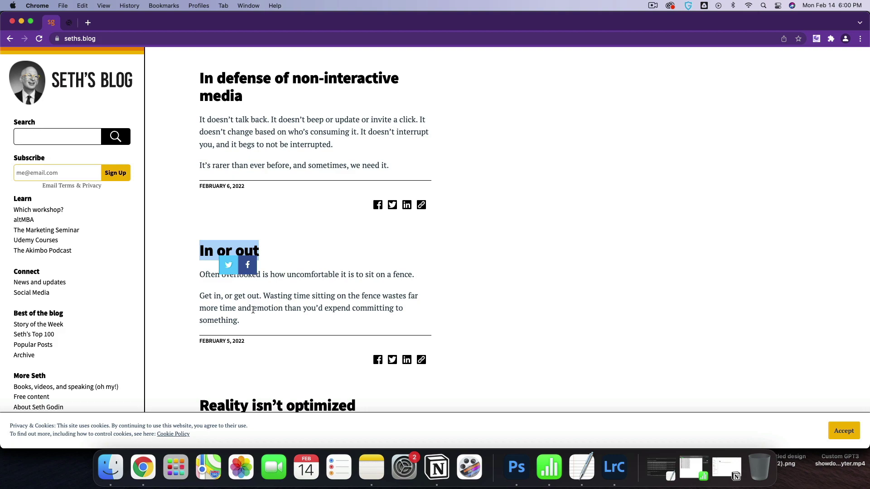
drag(243, 339, 294, 262)
key(super+c)
click(68, 22)
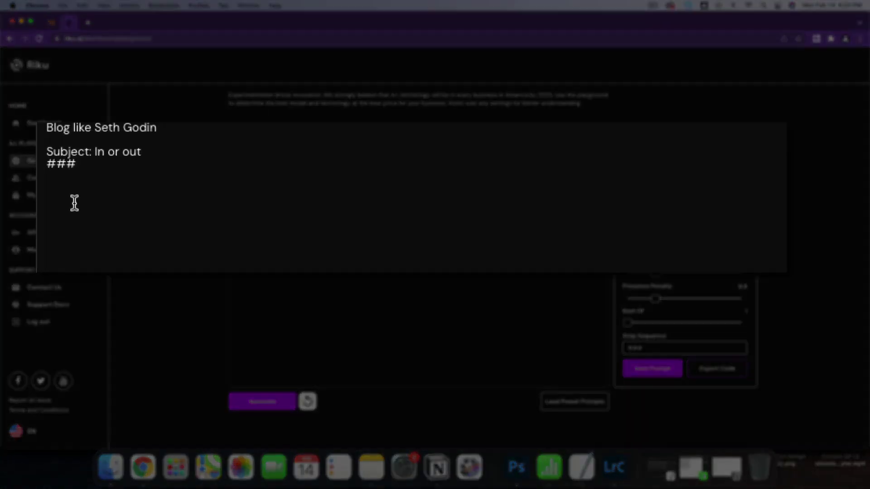
key(Return)
key(super+v)
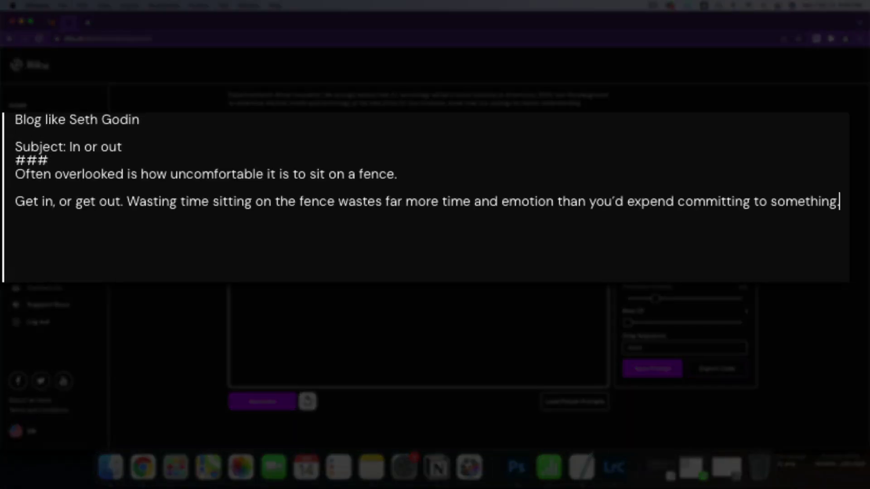
key(Return)
key(Return)
text(###)
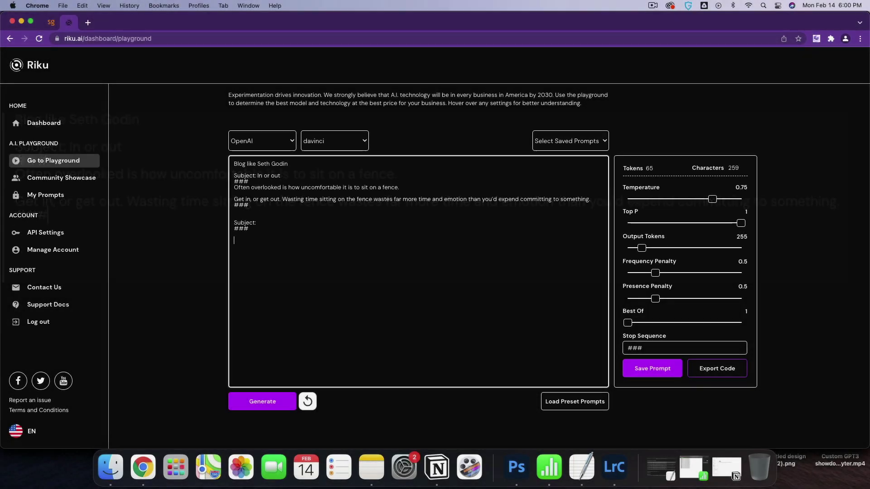
drag(293, 255, 294, 219)
key(super+c)
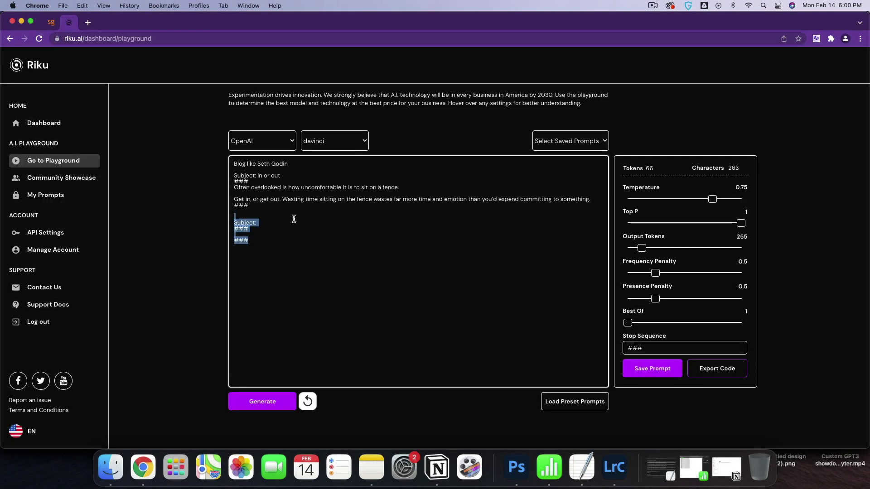
click(297, 238)
Add a new Subject block and paste the 'Limitless' heading and three paragraphs into it.
key(super+v)
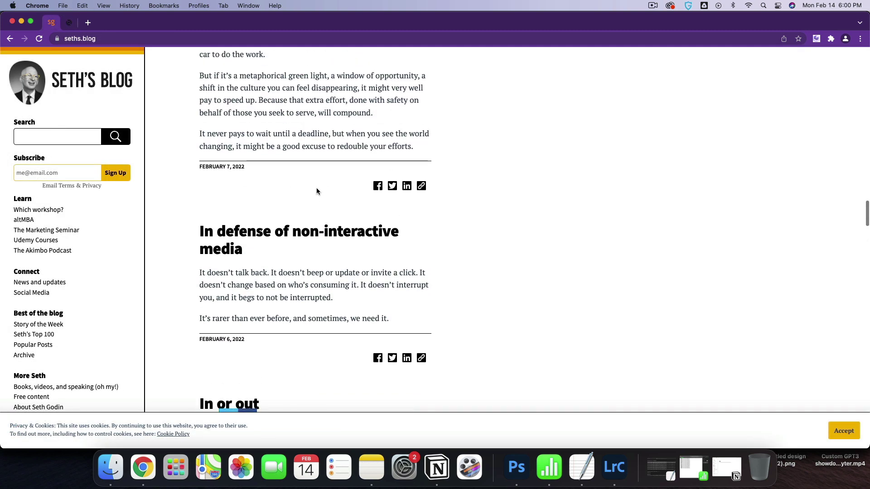
scroll(316, 188, up, 10)
scroll(316, 190, up, 5)
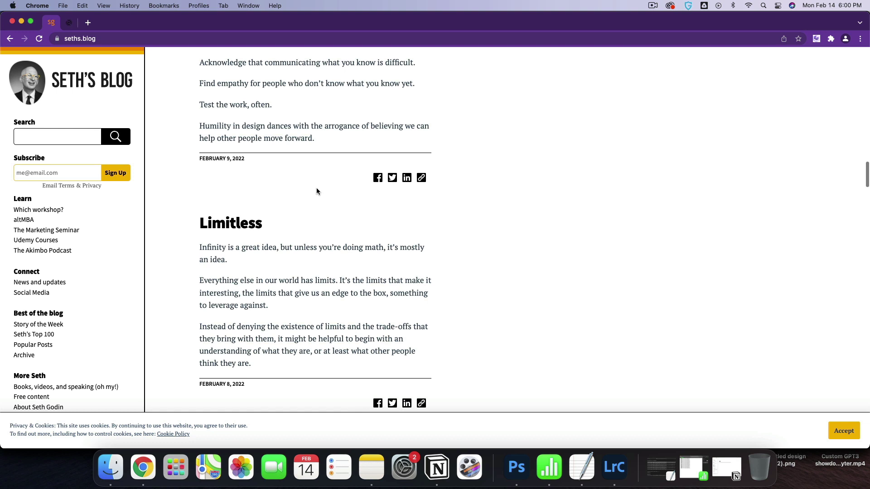
drag(293, 224, 292, 207)
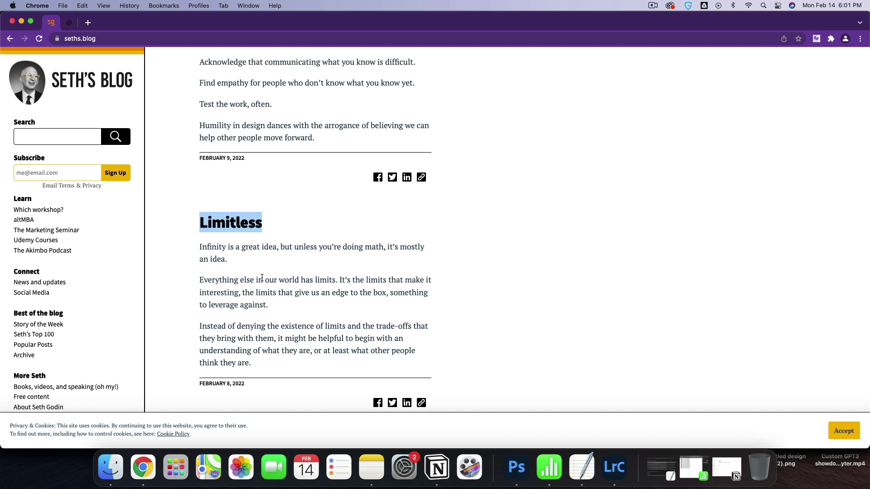
scroll(262, 278, down, 1)
drag(313, 327, 308, 214)
key(cmd+c)
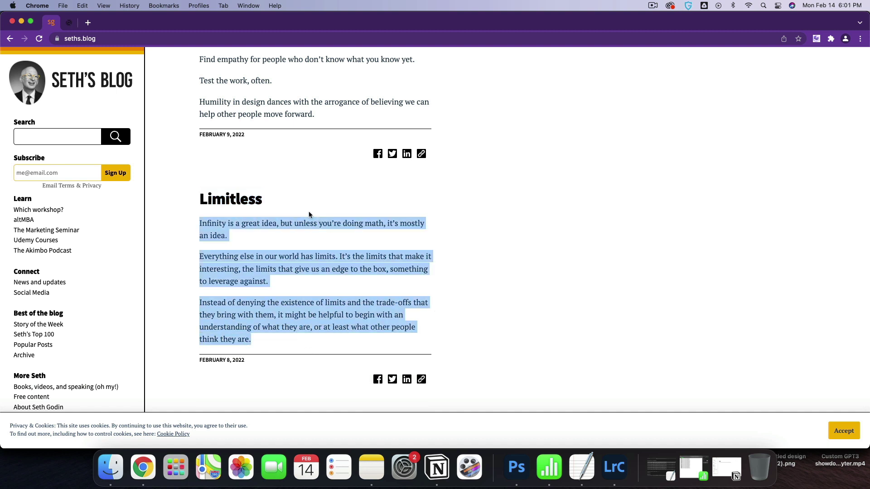
click(77, 22)
click(257, 234)
key(cmd+v)
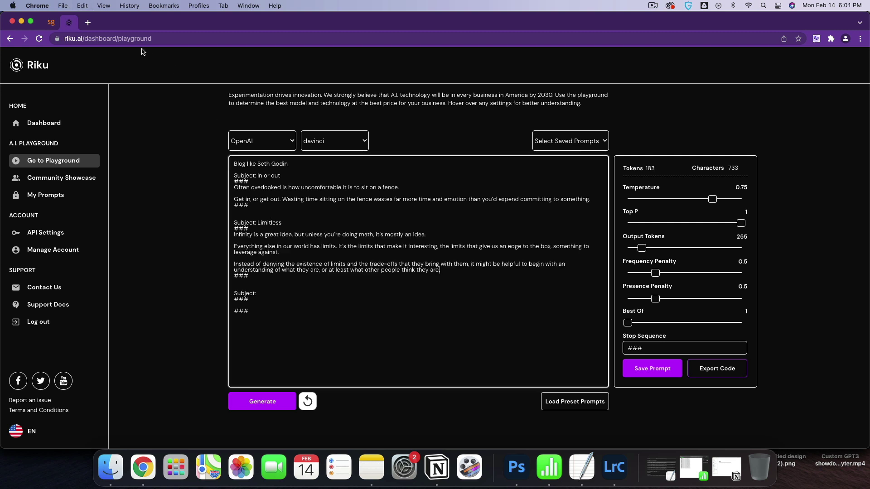
Select the headline of 'The thing about a gold rush' on the blog.
click(58, 22)
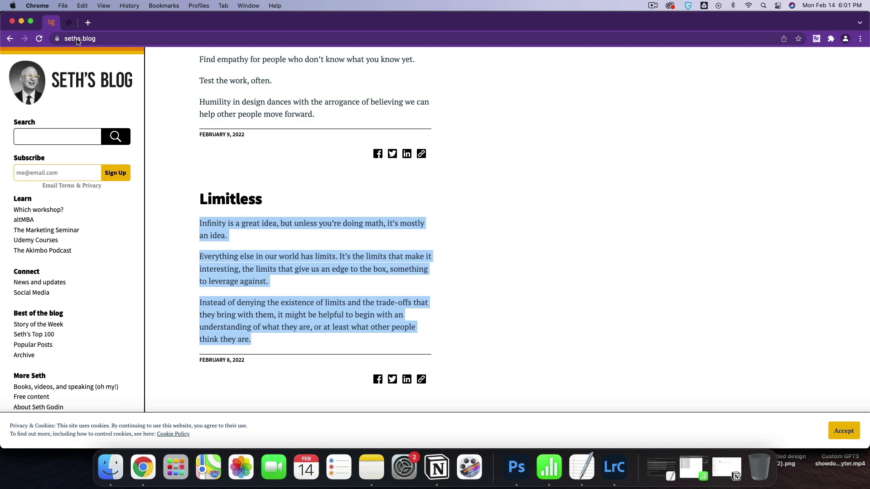
scroll(324, 208, up, 15)
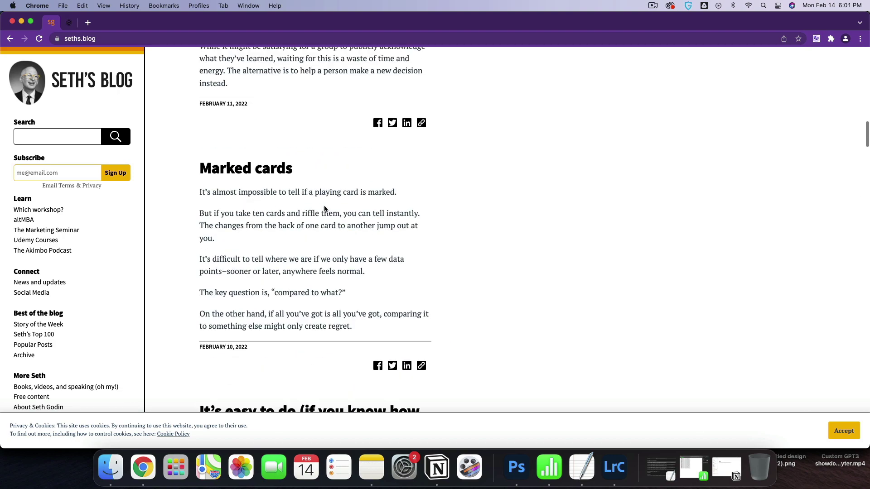
scroll(324, 208, up, 8)
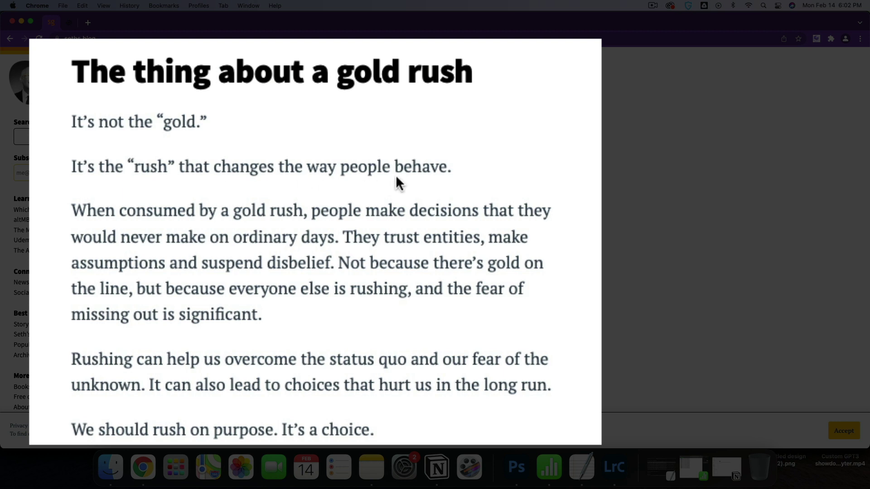
triple_click(528, 68)
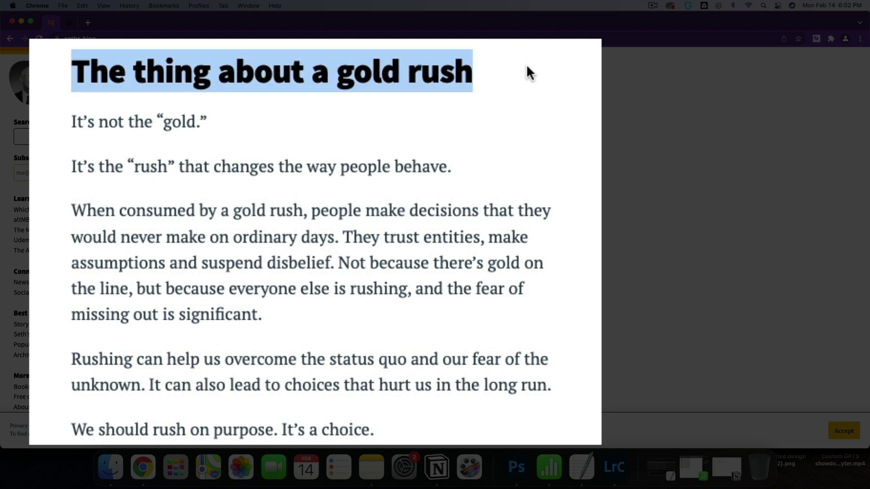
click(72, 23)
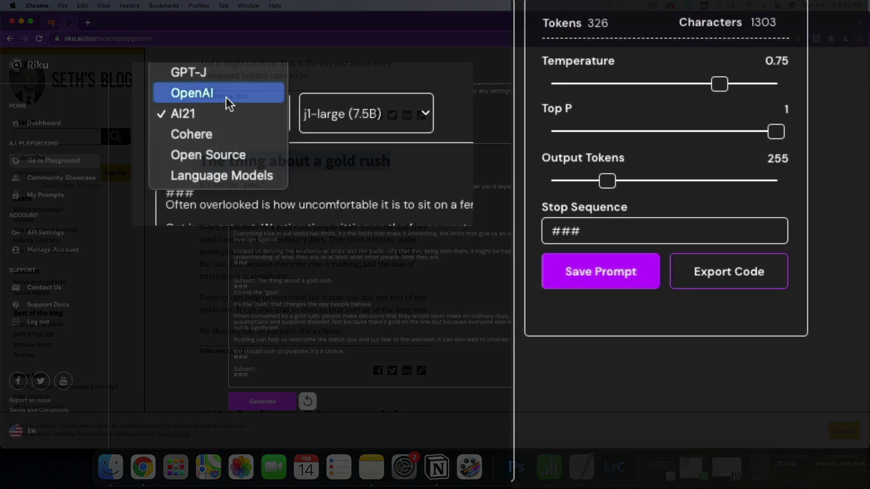
Set the provider to OpenAI and the model to davinci.
click(227, 99)
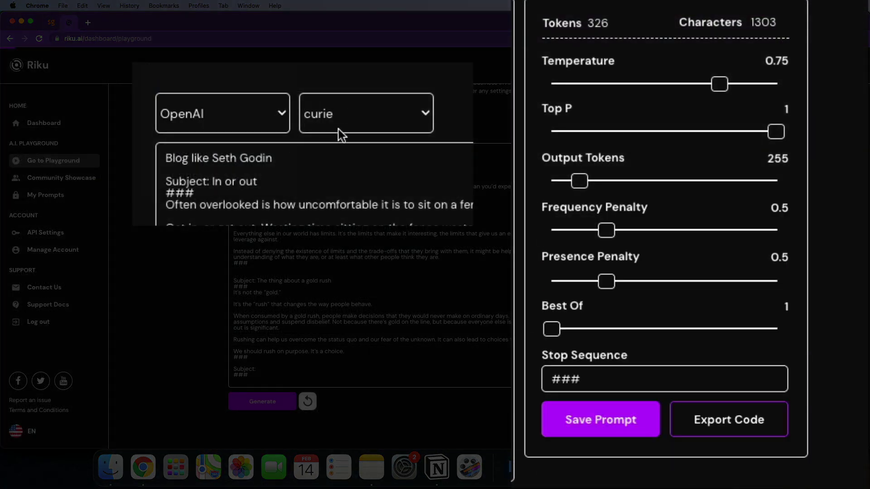
click(339, 130)
click(355, 95)
Raise the Output Tokens limit to 404.
drag(642, 235, 644, 236)
drag(254, 359, 361, 289)
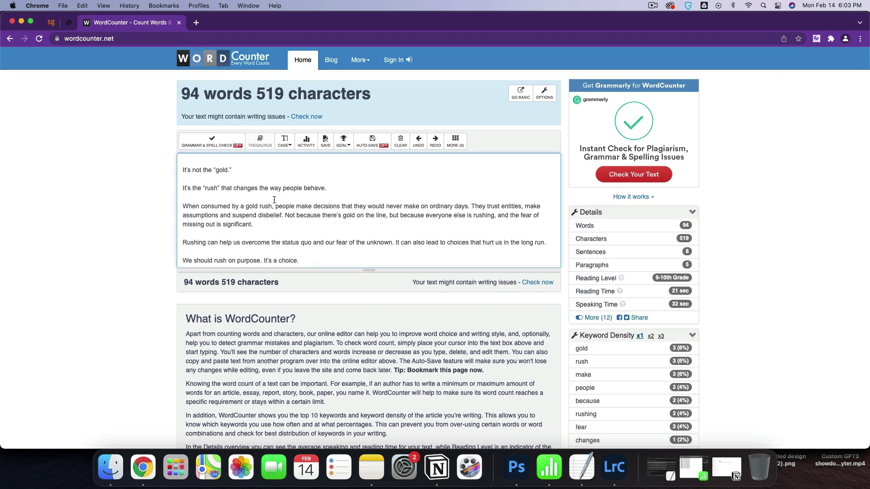
scroll(274, 202, down, 3)
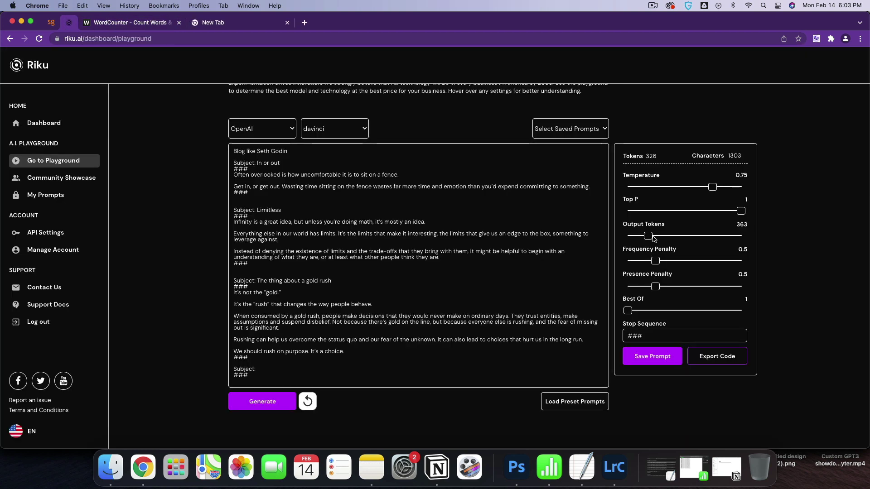
drag(645, 232, 645, 233)
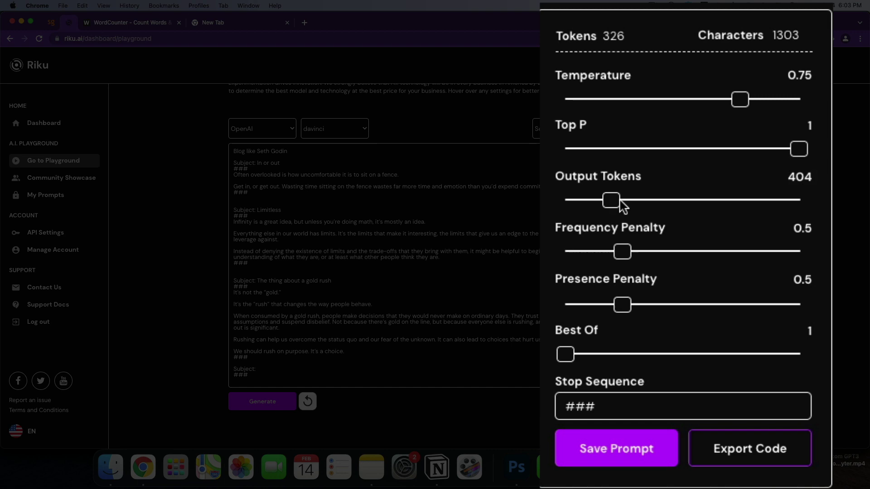
Enter 'The asking price' on the empty Subject line.
click(435, 279)
click(254, 370)
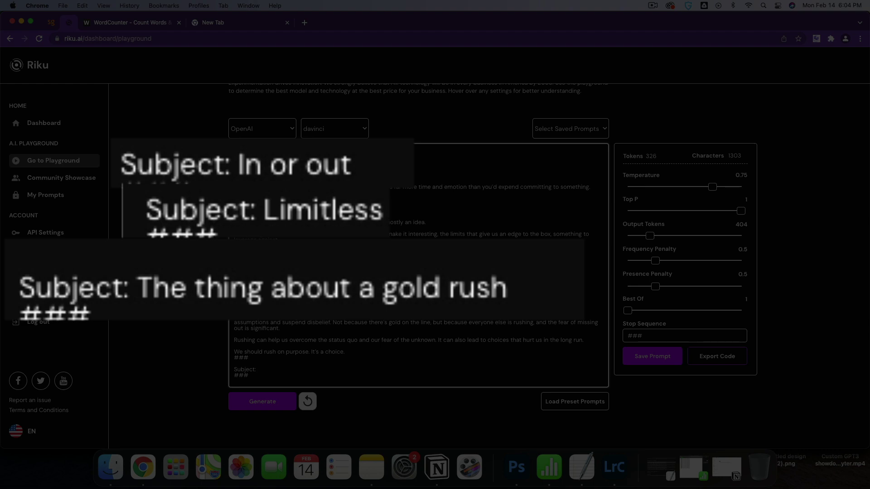
text(The asking price)
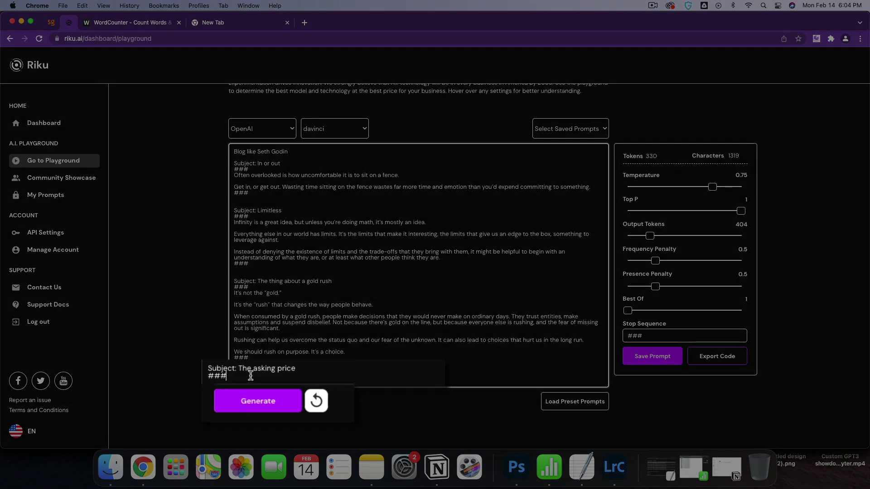
Generate a Seth Godin-style post for 'The asking price'.
key(Return)
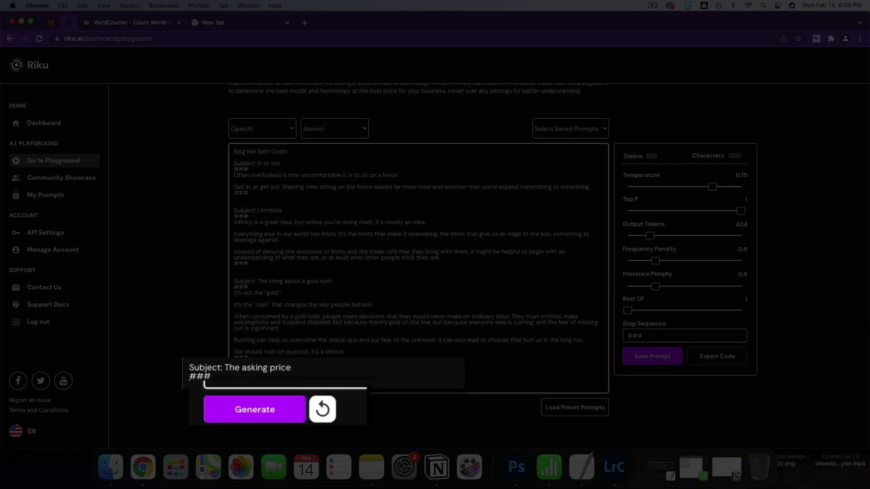
click(281, 412)
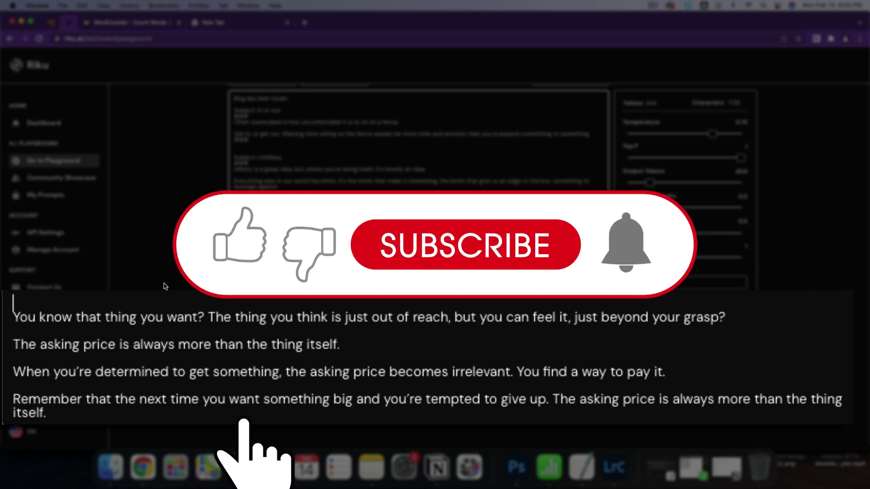
Return to the real 'The asking price' post on seths.blog and select its opening sentence.
click(50, 23)
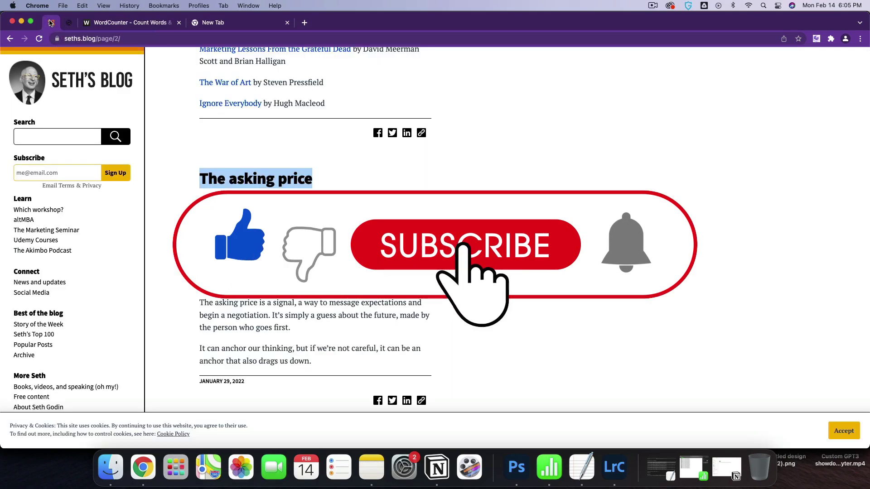
scroll(344, 90, down, 2)
drag(367, 168, 196, 172)
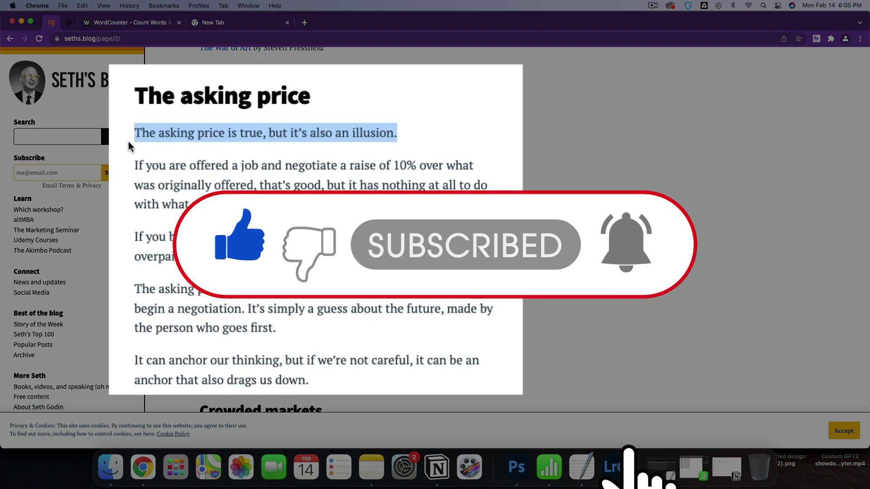
click(129, 142)
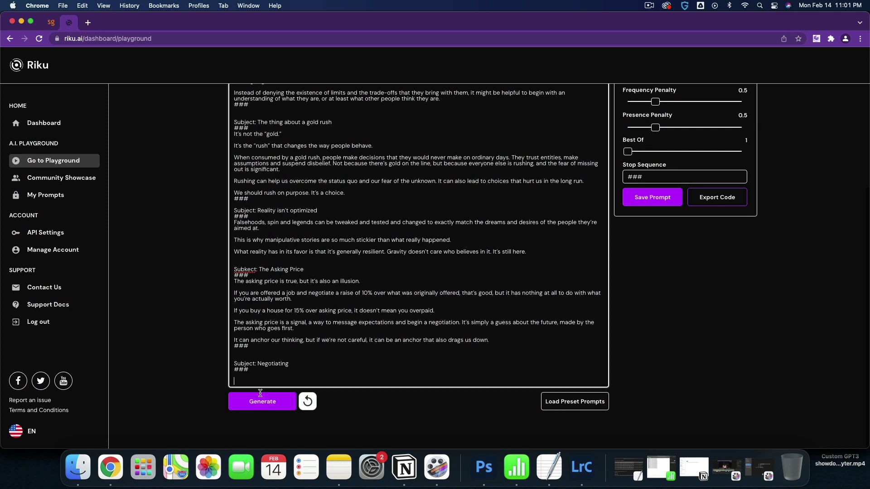
Generate the 'Negotiating' post and scroll down to read the output.
click(270, 409)
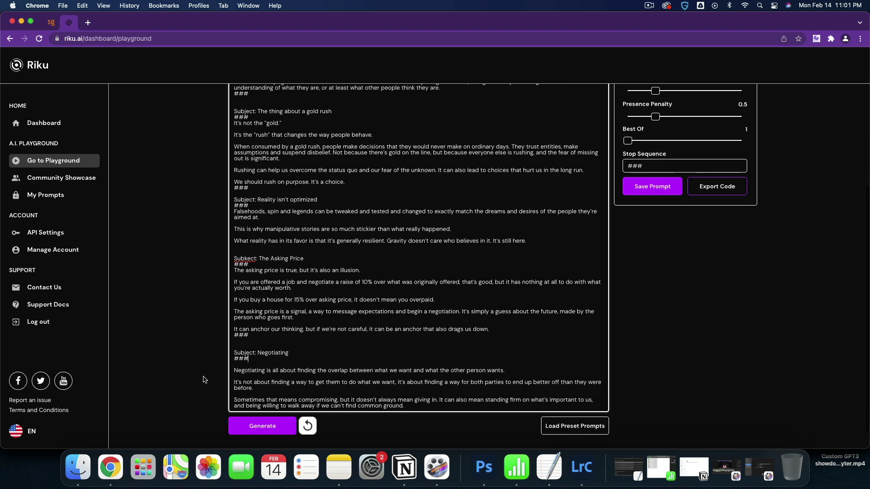
scroll(201, 378, down, 2)
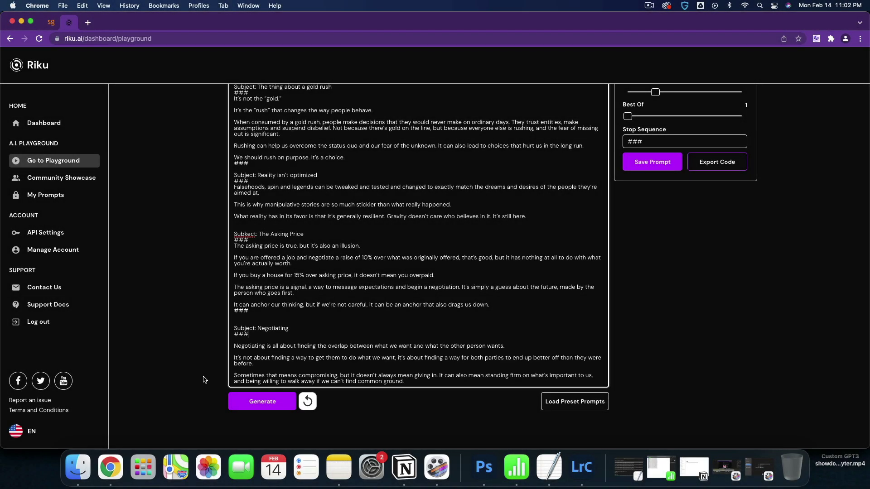
Remove the generated Negotiating text and generate a new Seth Godin-style post on Marketing.
drag(410, 383, 410, 376)
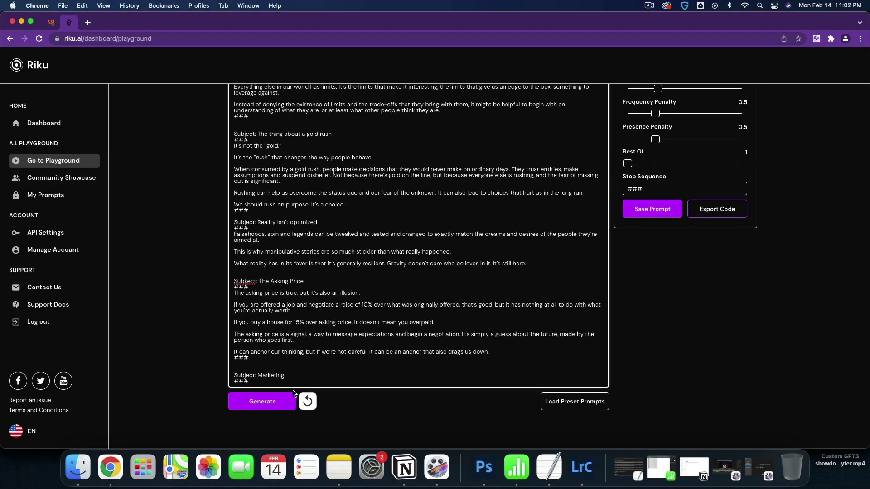
click(292, 394)
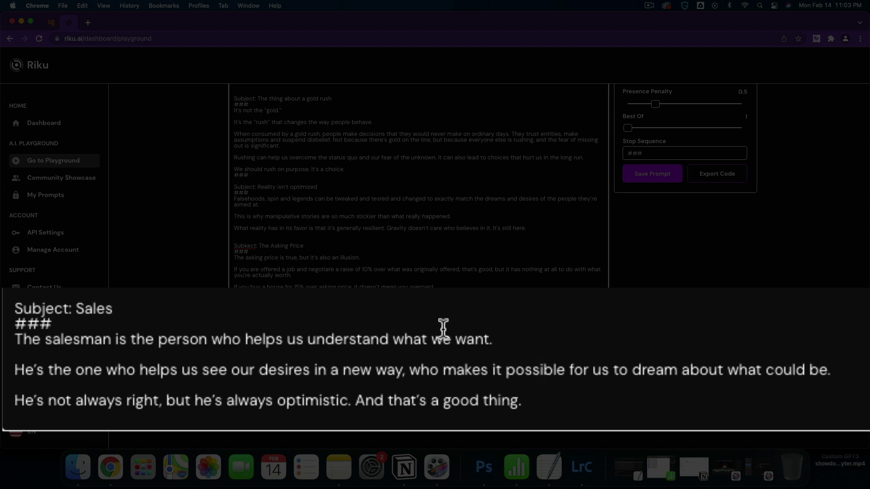
drag(437, 348, 443, 379)
key(BackSpace)
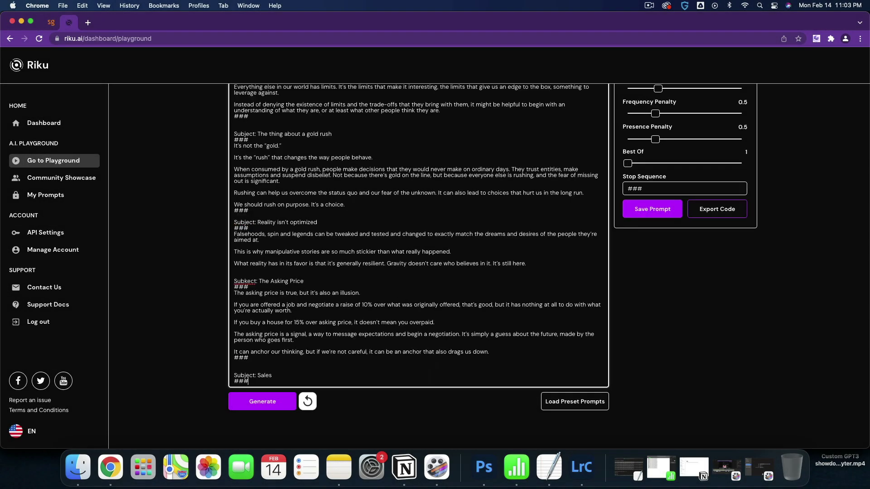
Regenerate the Sales post, now framing sales as discovery that starts with listening.
click(267, 407)
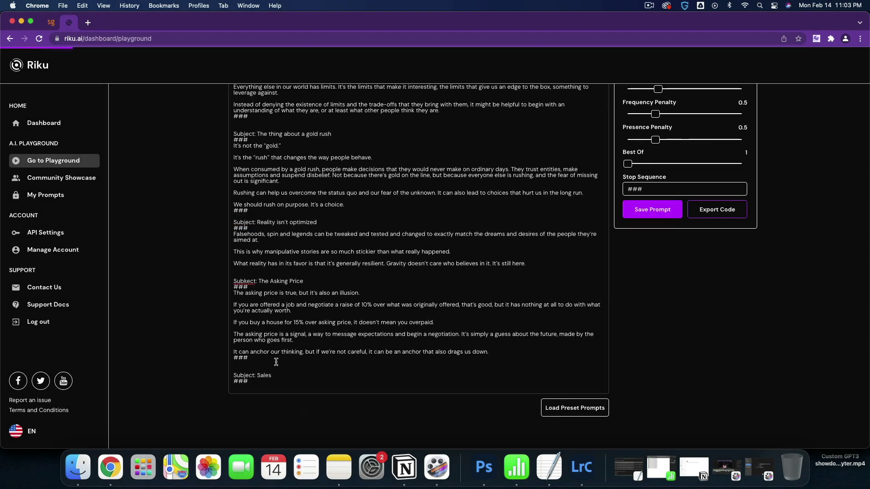
scroll(275, 361, down, 1)
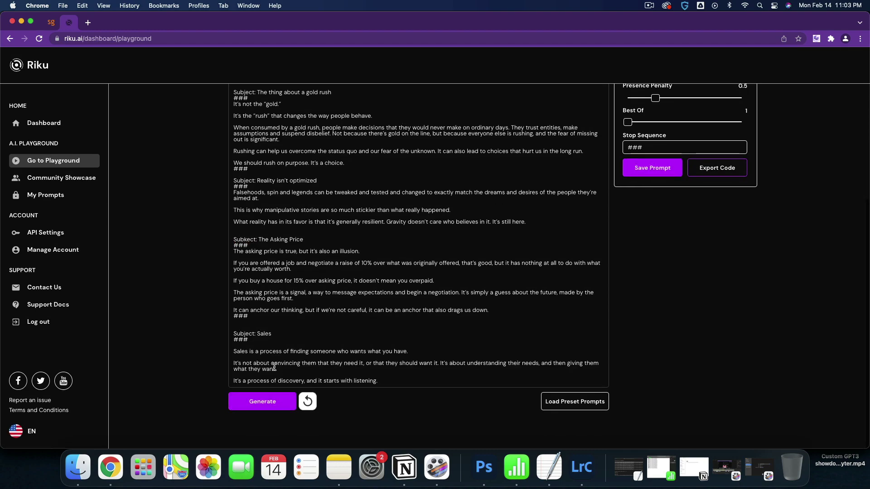